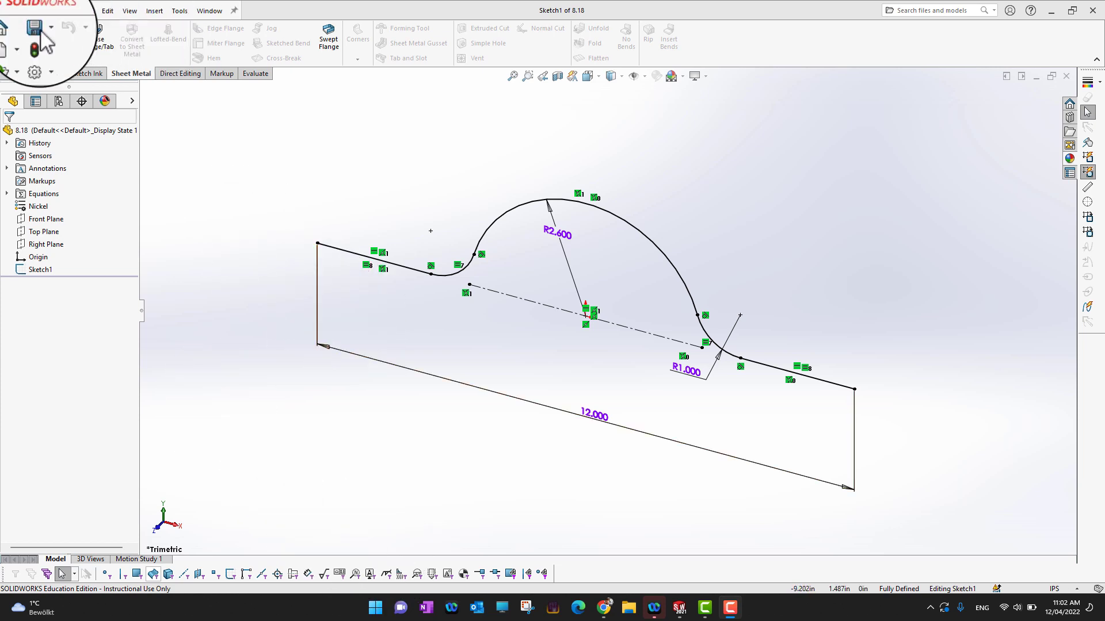
right_click(123, 76)
mouse_move(159, 111)
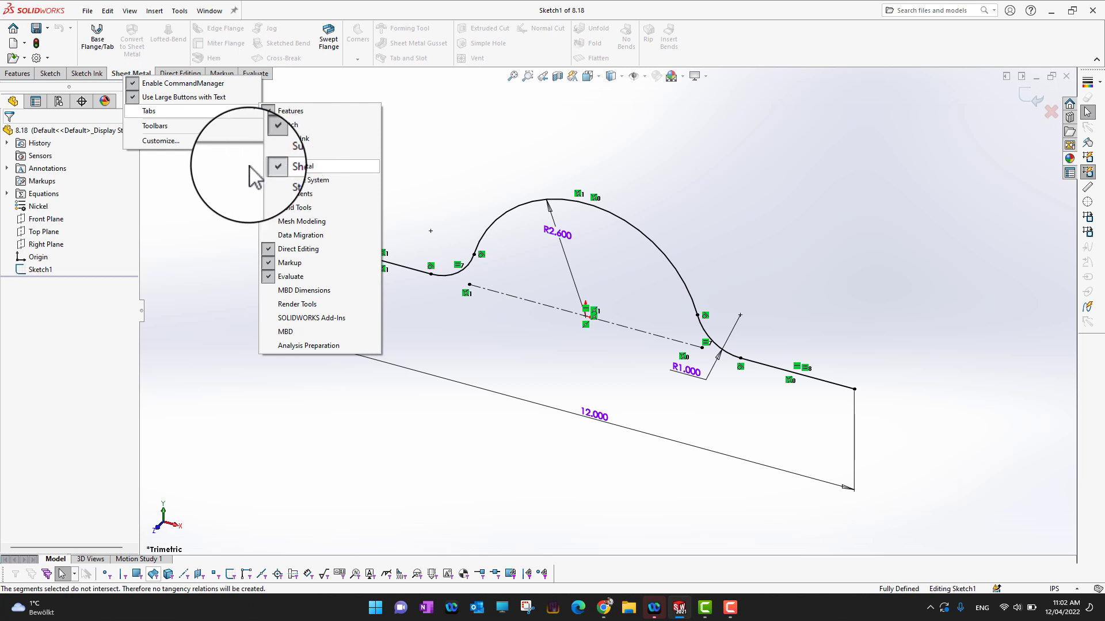
left_click(198, 207)
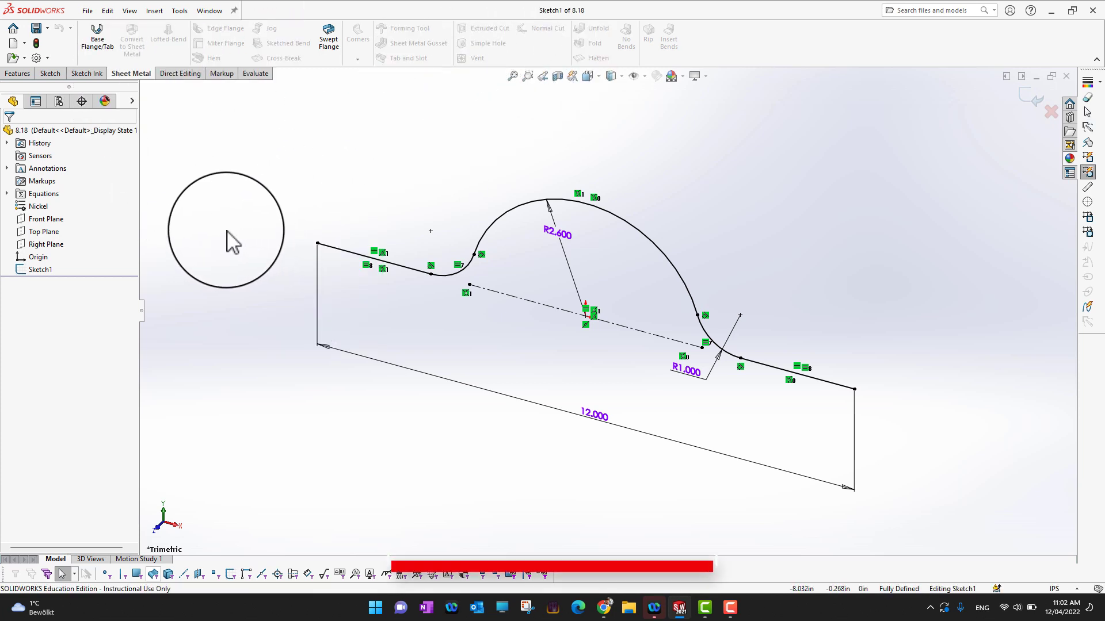
left_click(37, 219)
left_click(35, 270)
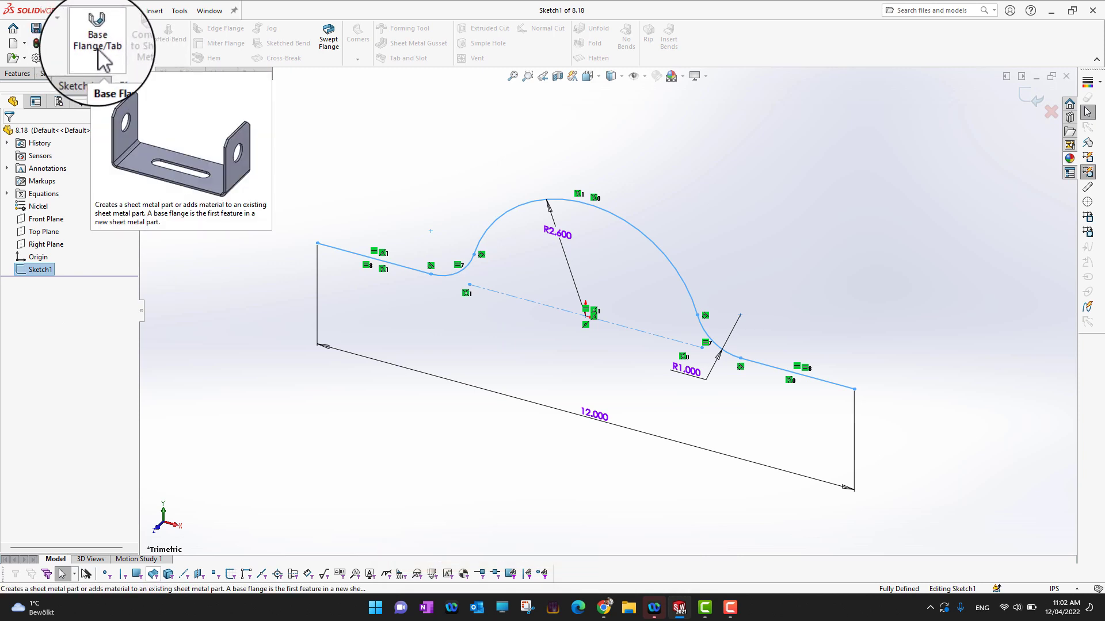
Step: Turn the strap sketch into a Mid Plane base flange 1.800in wide and 0.029in thick
left_click(104, 58)
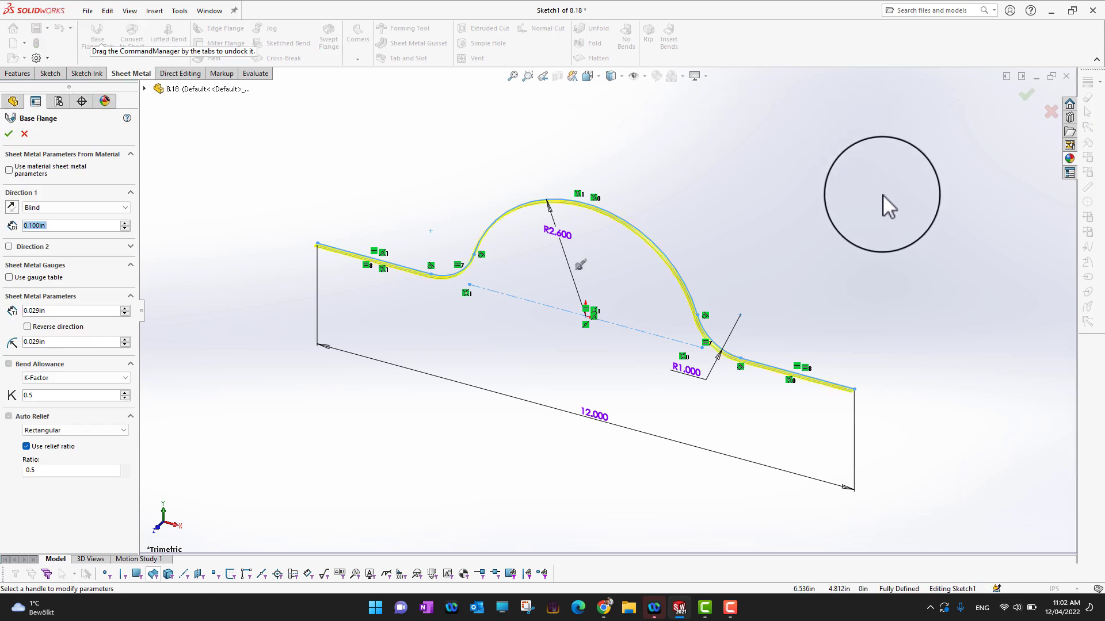
mouse_move(847, 228)
middle_mouse_down()
mouse_move(824, 244)
mouse_move(851, 197)
mouse_move(886, 203)
middle_mouse_up()
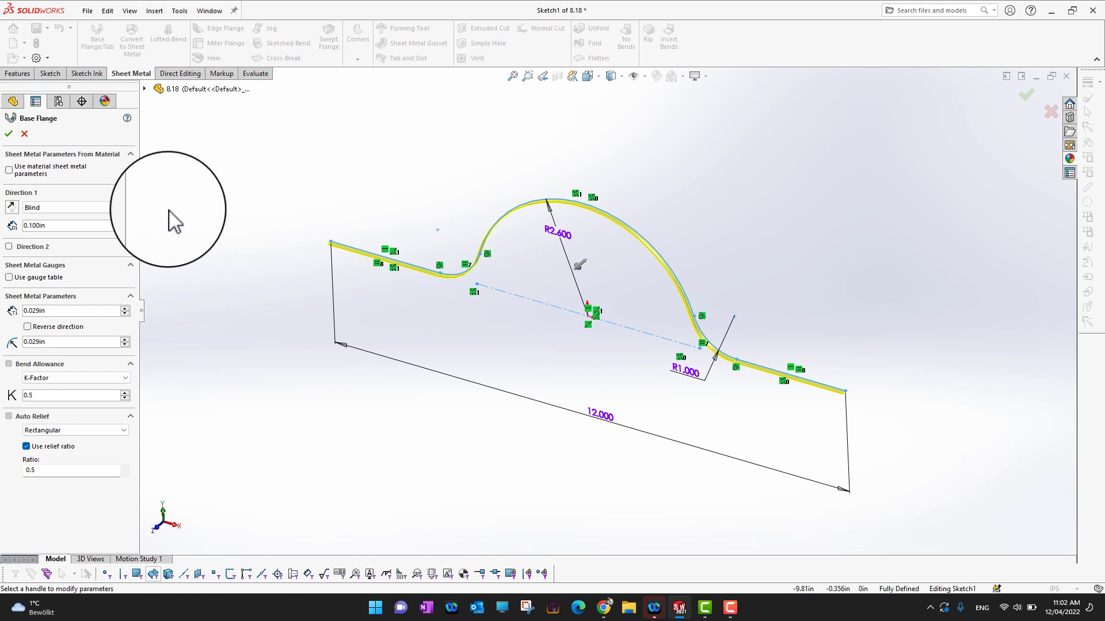
left_click(123, 209)
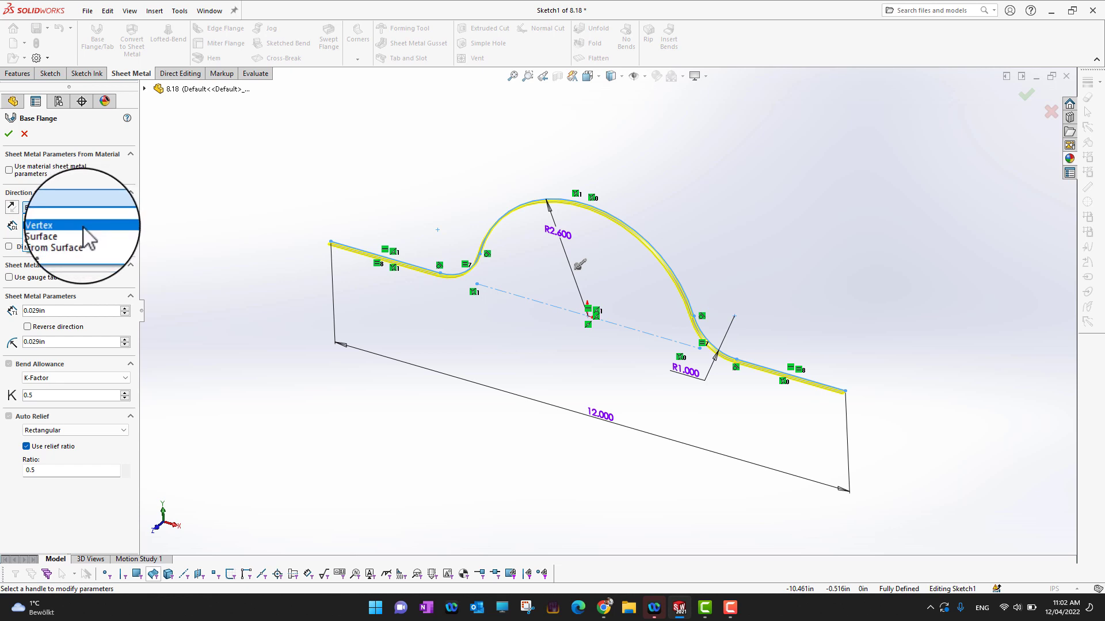
left_click(37, 249)
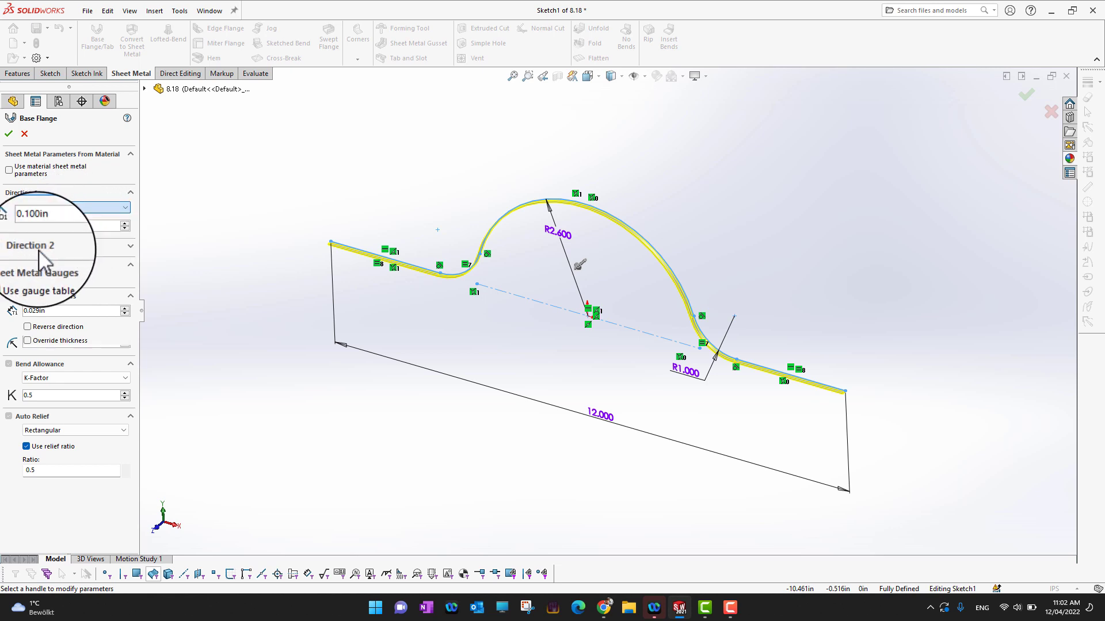
left_click(127, 222)
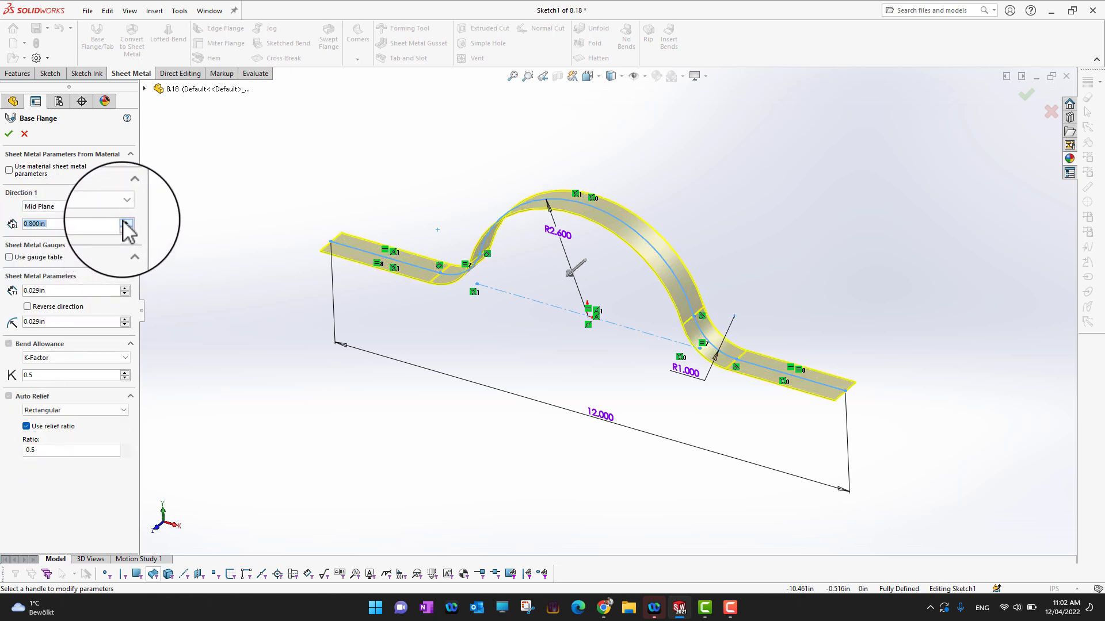
left_click(126, 221)
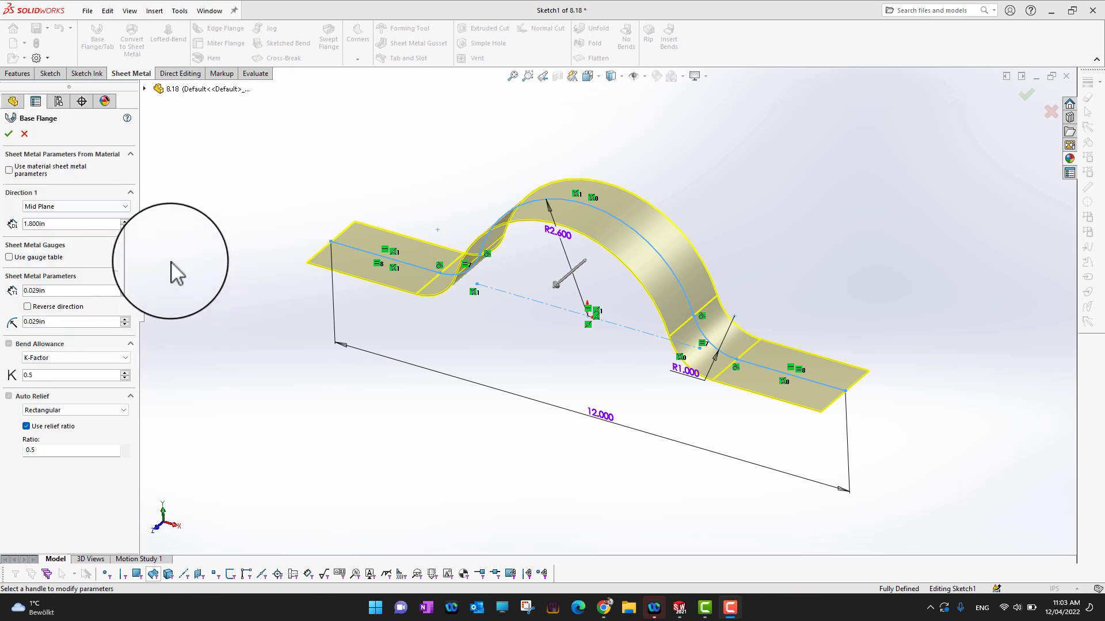
left_click(13, 137)
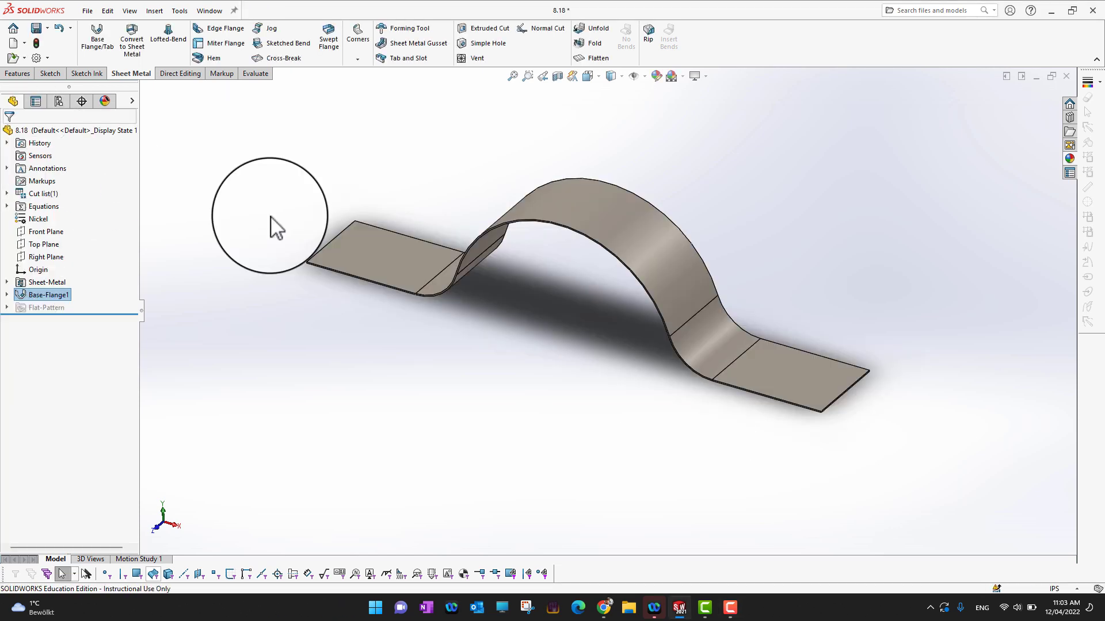
Step: Add an edge flange bending down about 0.487in from the right flat end's edge
middle_click_drag(950, 407, 918, 399)
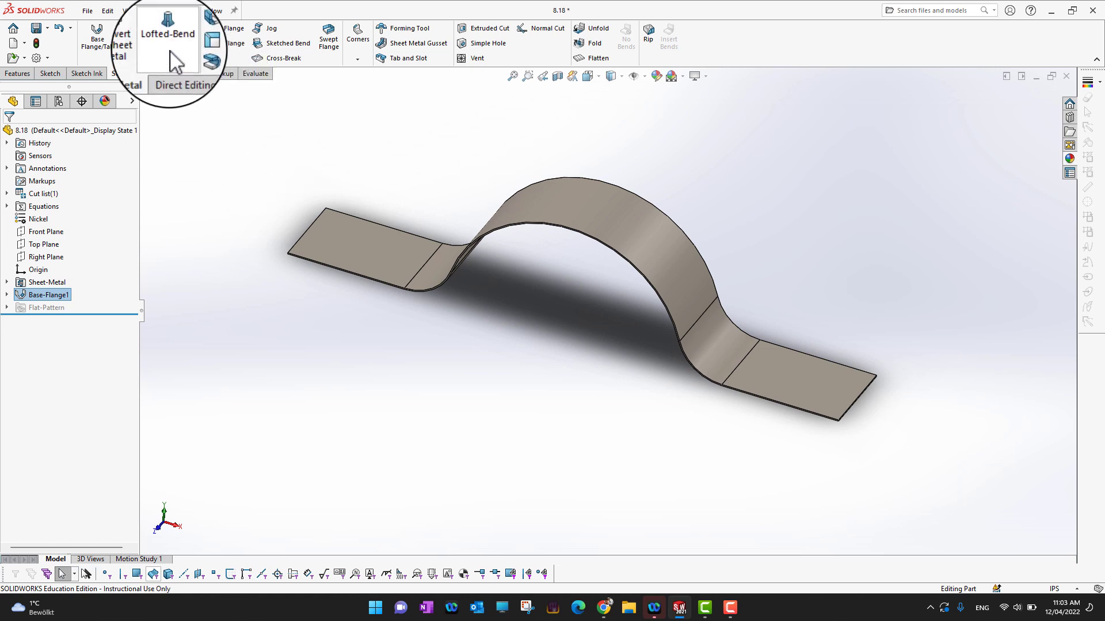
left_click(222, 33)
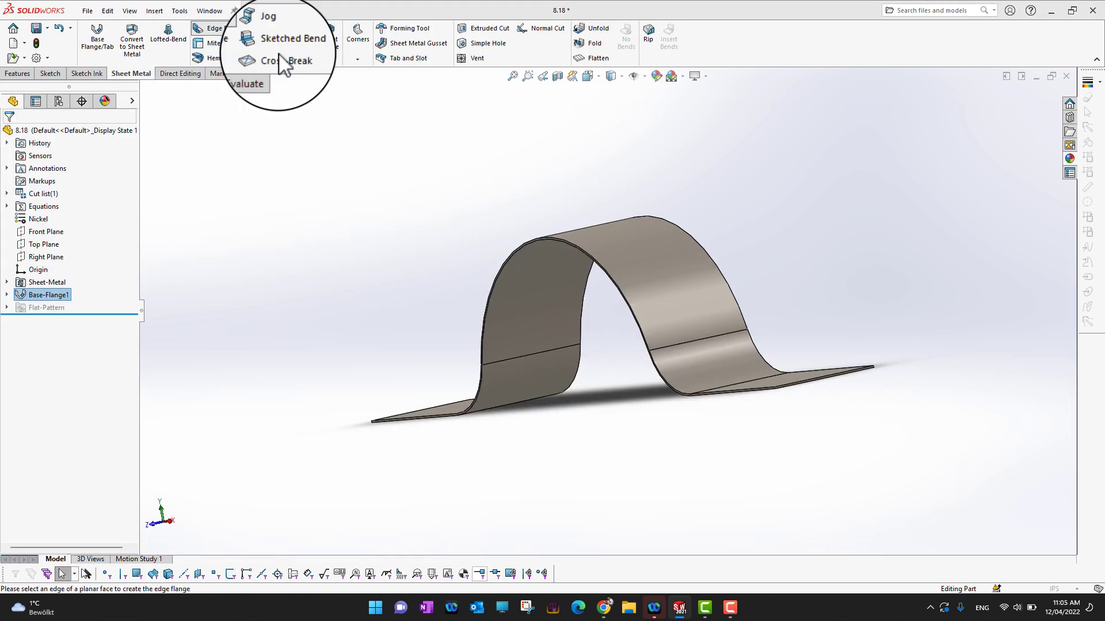
left_click(219, 30)
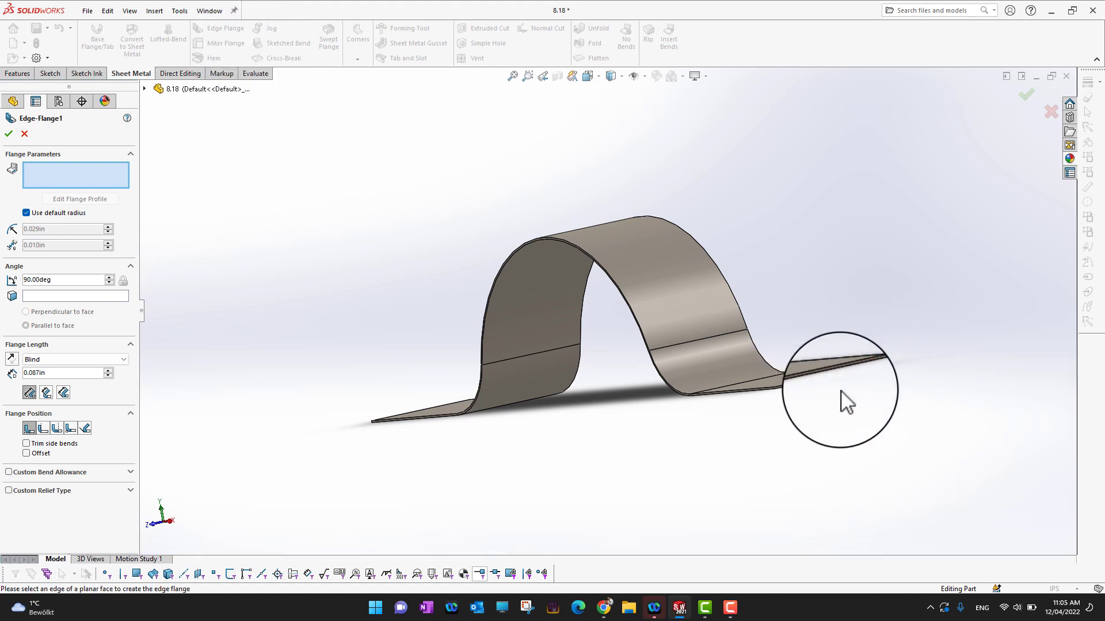
scroll(837, 391, "down", 5)
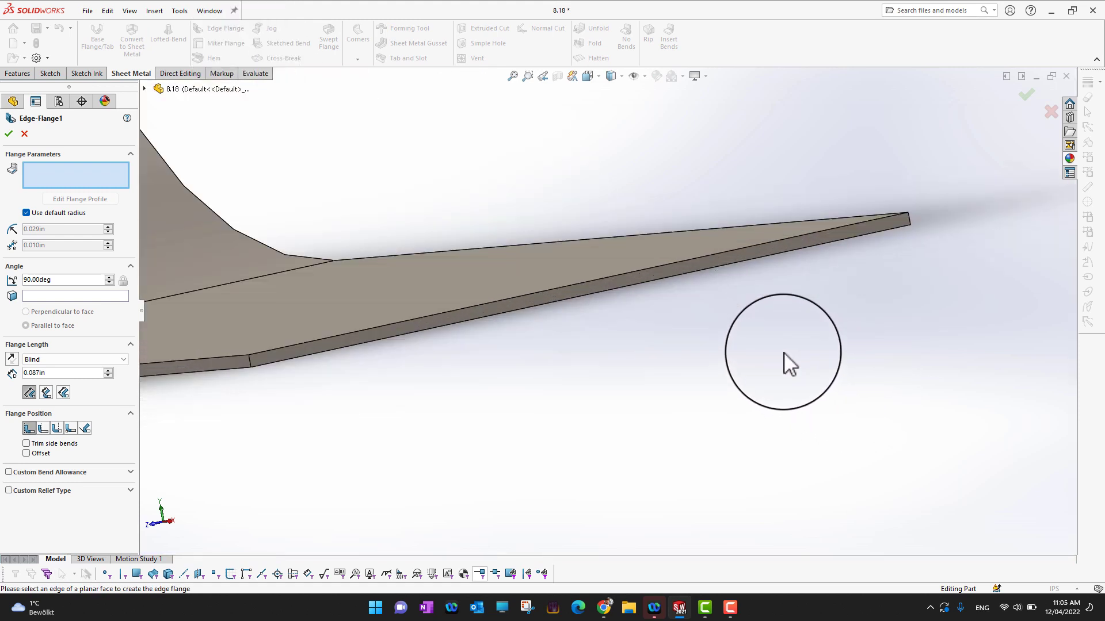
left_click(695, 278)
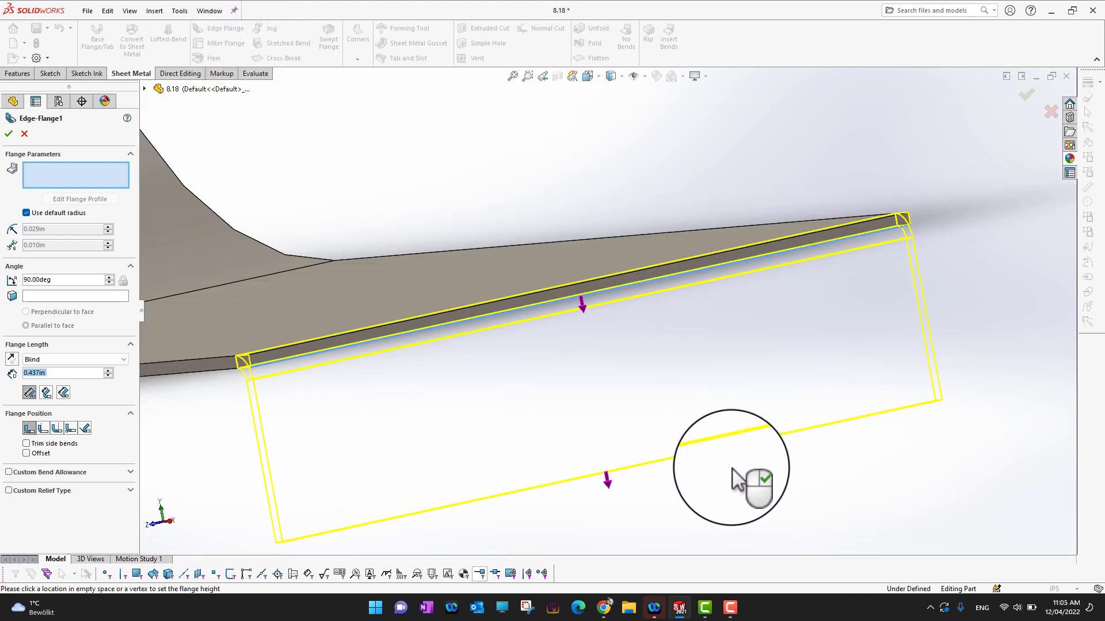
left_click(748, 496)
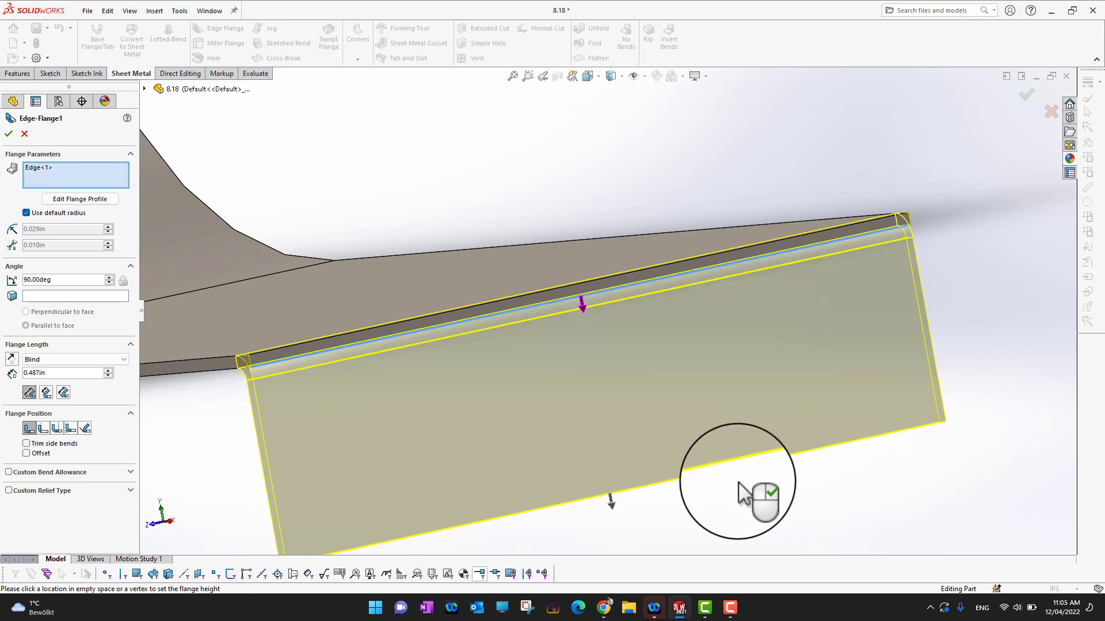
left_click(13, 138)
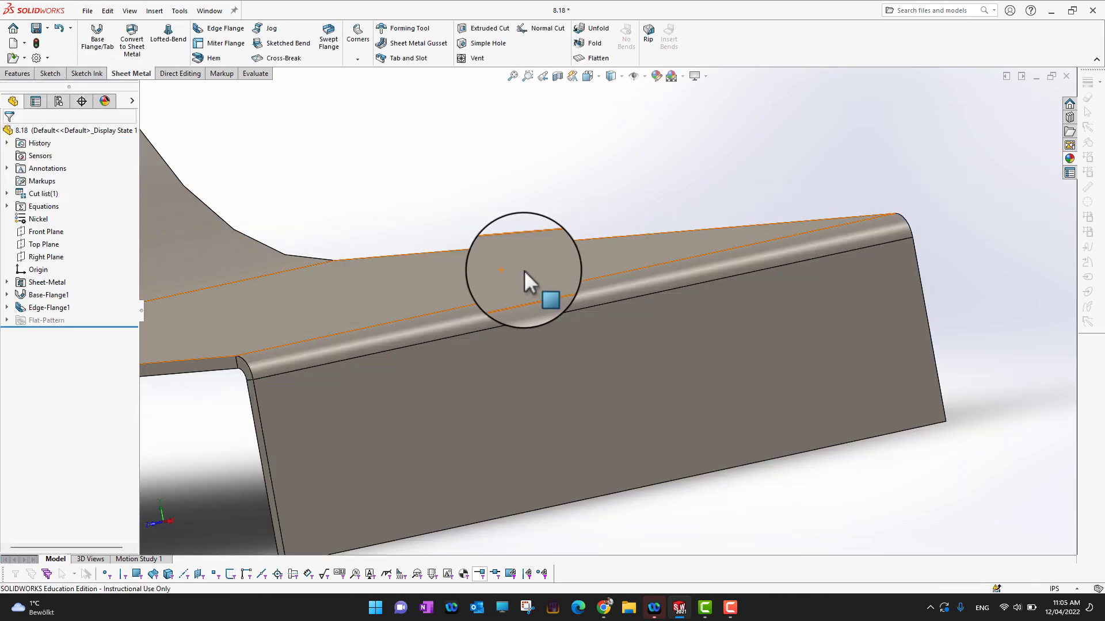
Step: Fit the whole arched strap on screen, then zoom in slightly
scroll(524, 270, "up", 5)
scroll(515, 242, "up", 3)
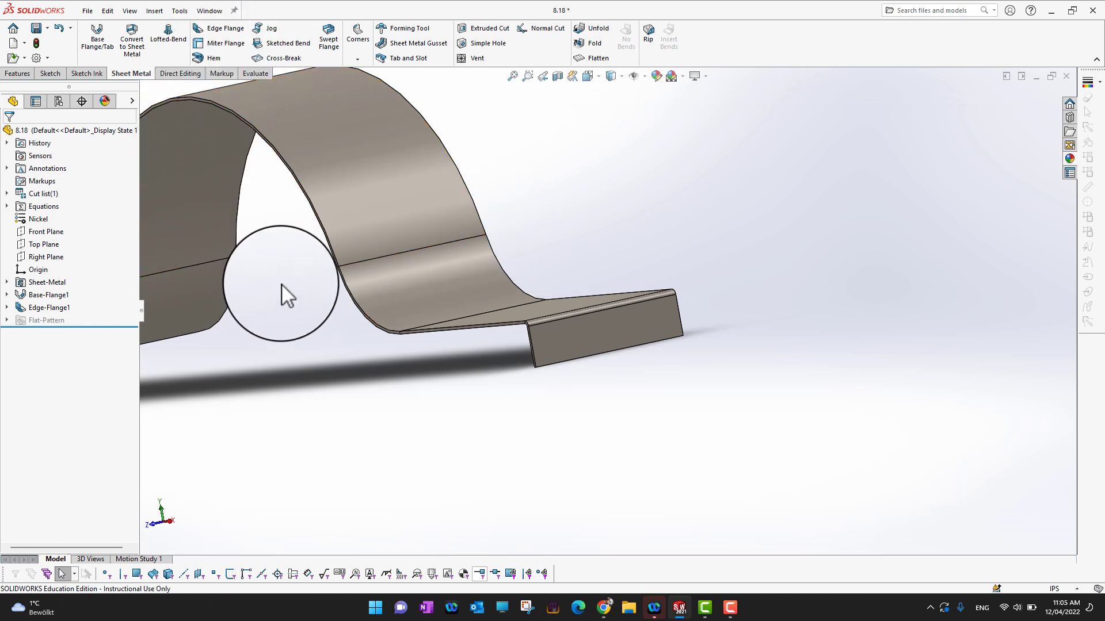
key("f")
scroll(600, 323, "down", 3)
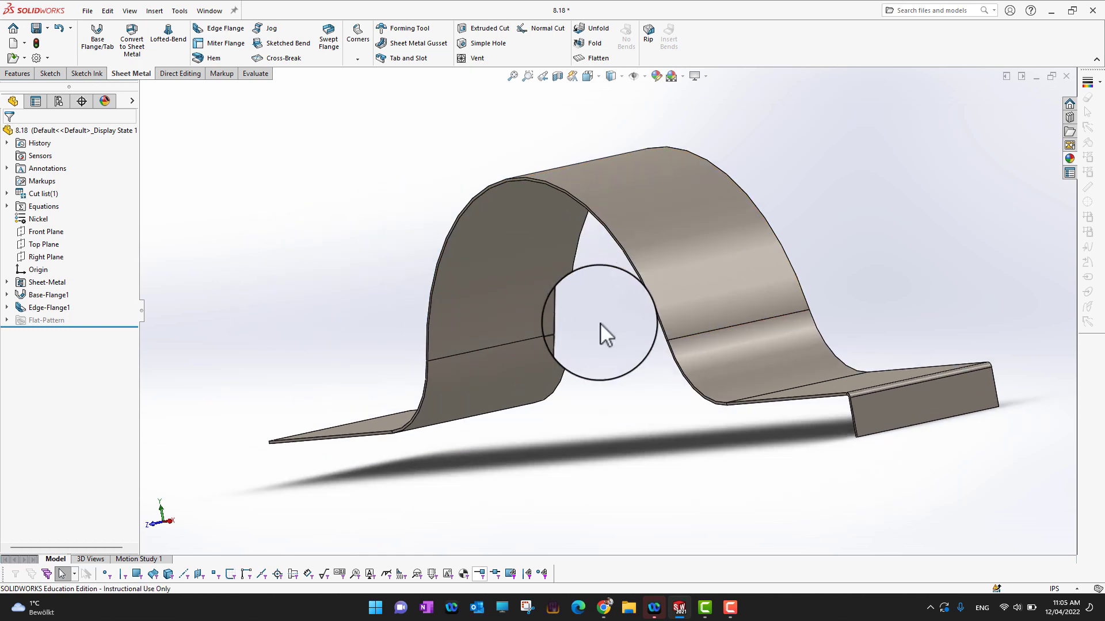
Step: Create a 0.727in edge flange on the side edges along the tail, arch and end
left_click(230, 28)
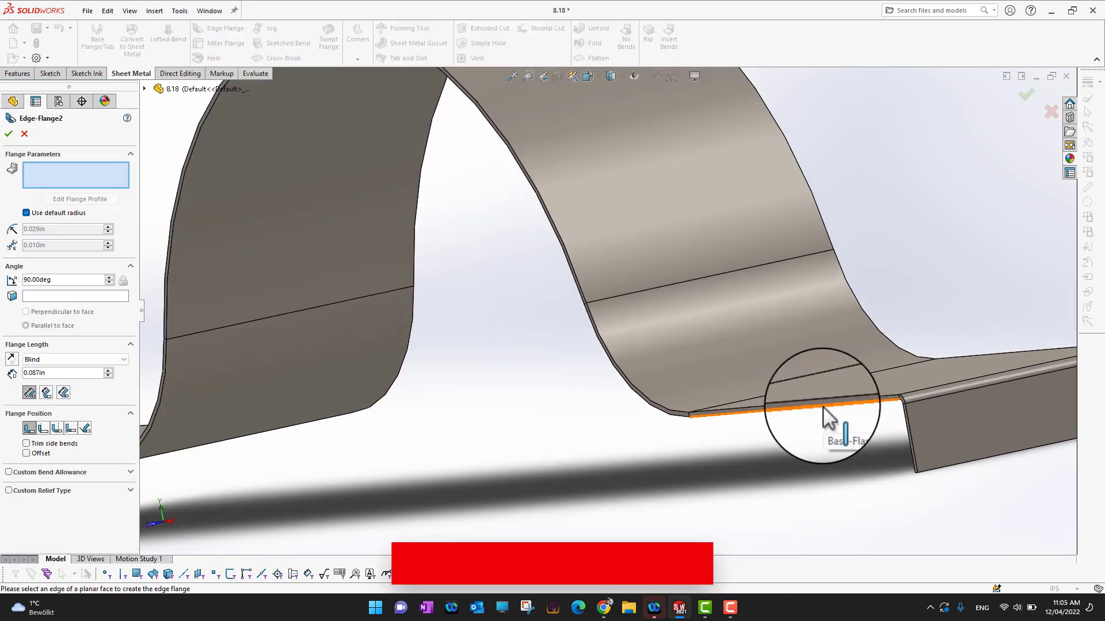
left_click(823, 416)
scroll(824, 454, "down", 2)
mouse_move(826, 498)
left_mouse_down()
mouse_move(821, 530)
mouse_move(833, 530)
left_mouse_up()
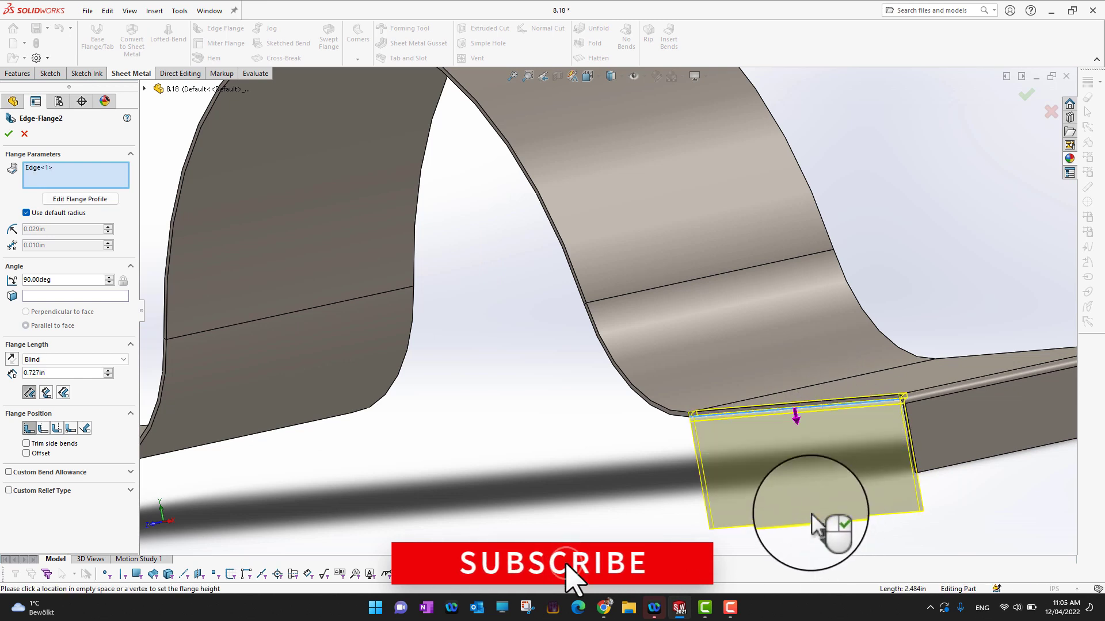
left_click(635, 398)
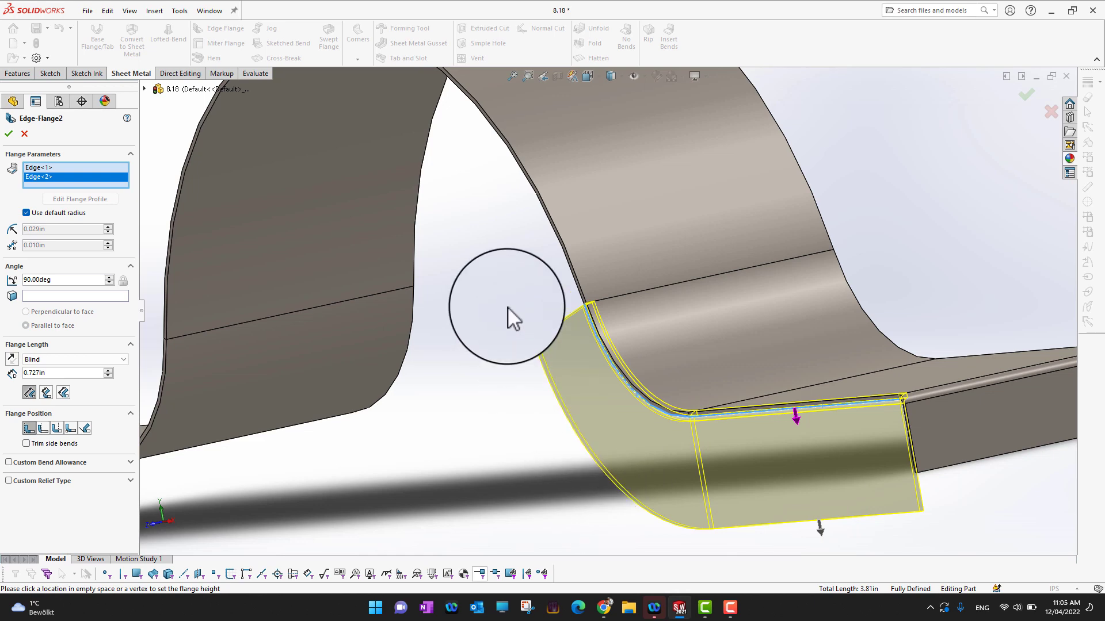
scroll(507, 306, "up", 2)
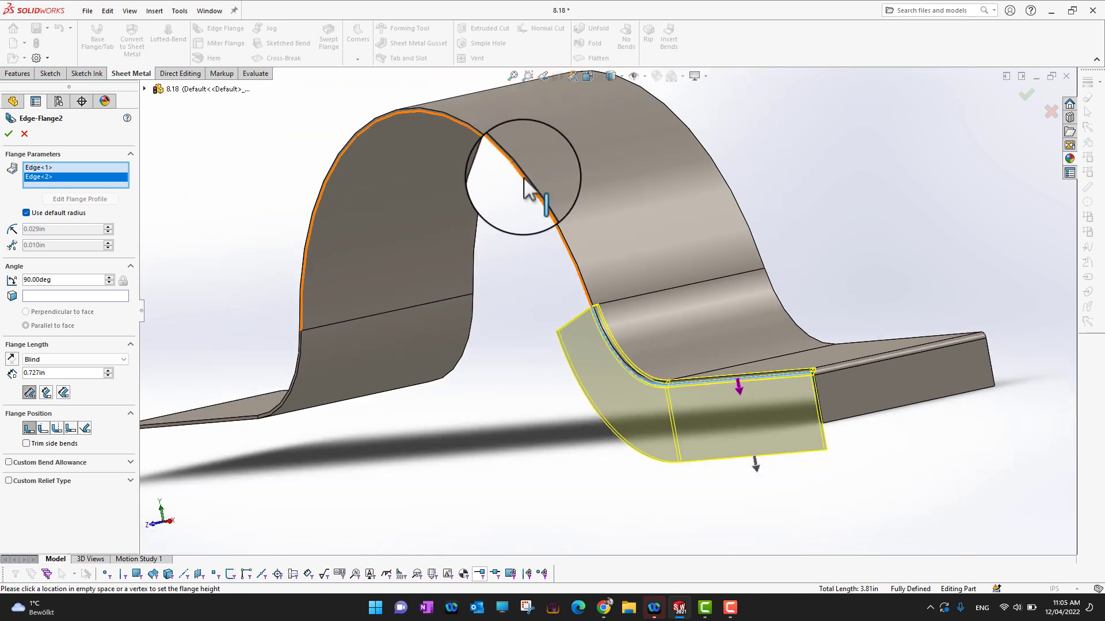
left_click(464, 317)
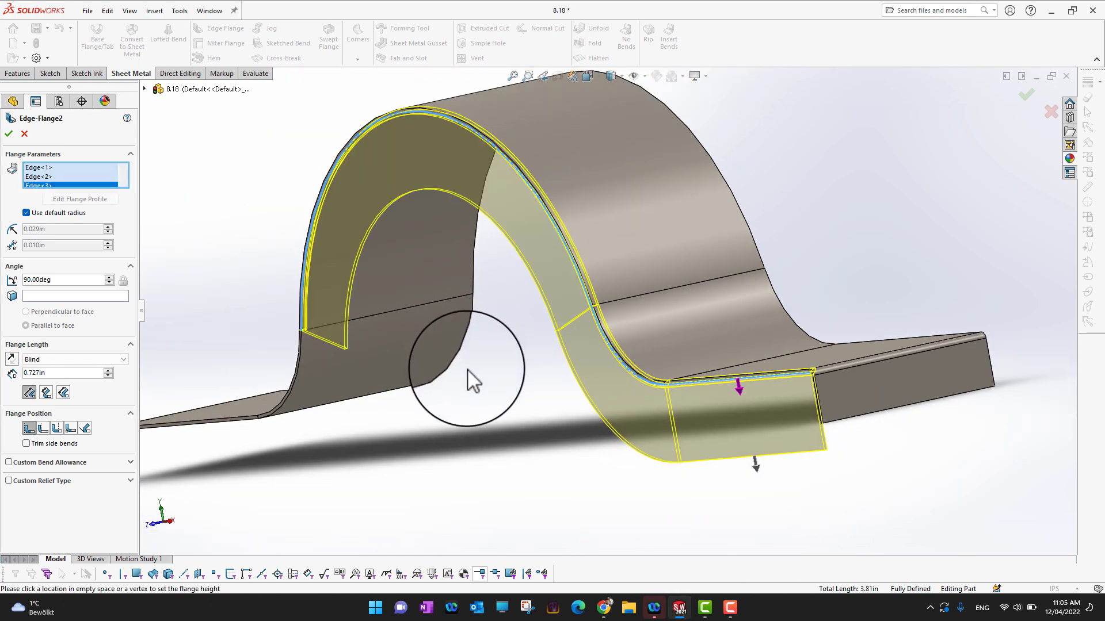
scroll(476, 363, "down", 5)
left_click(572, 219)
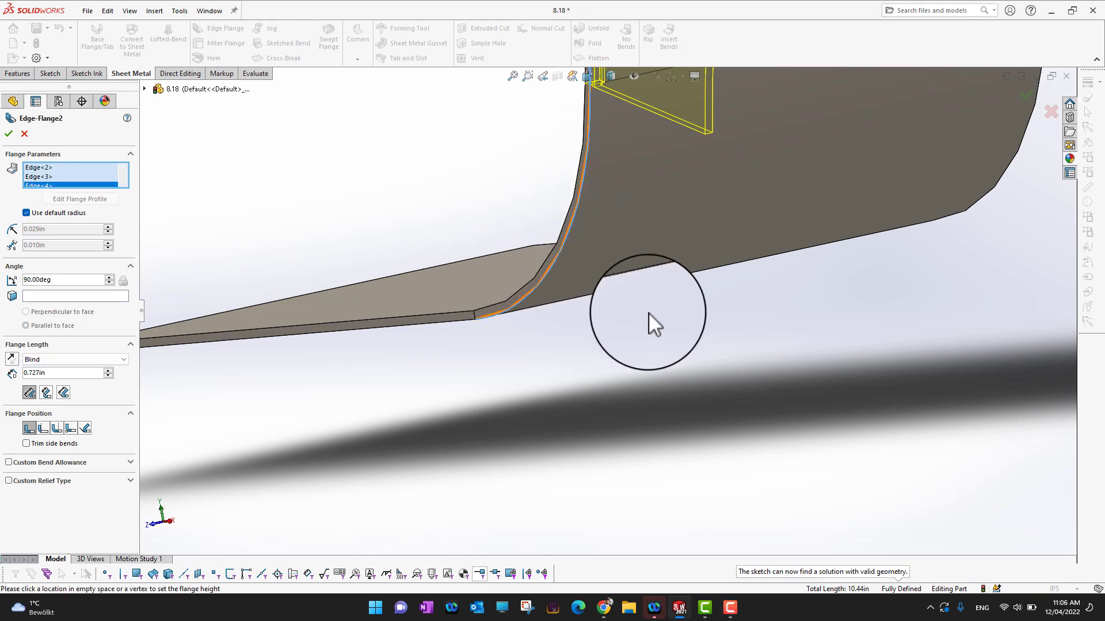
left_click(361, 335)
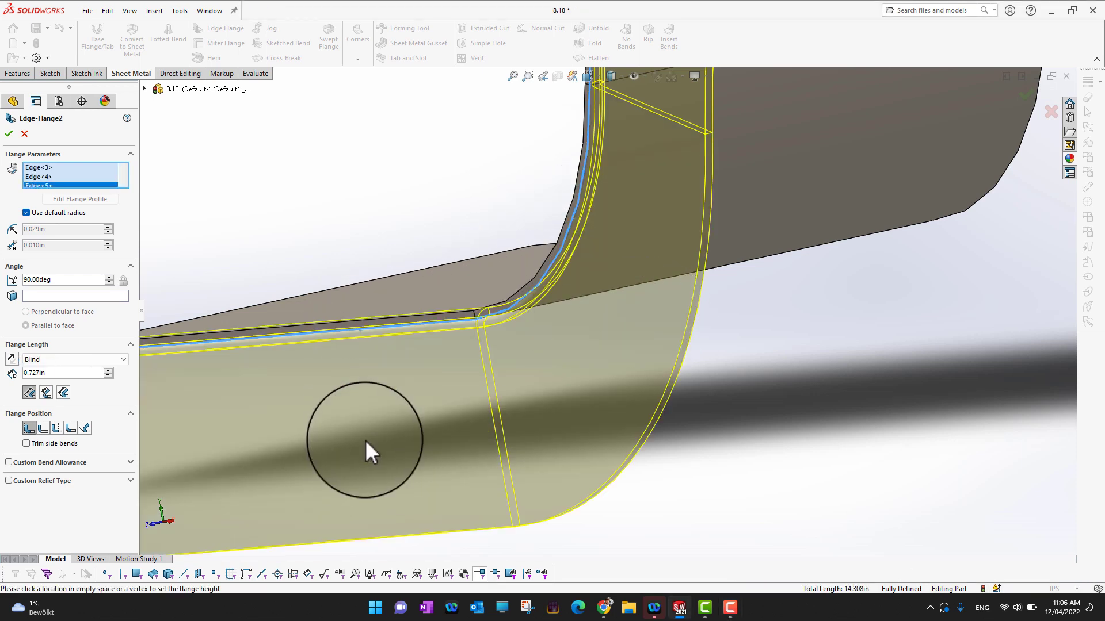
Step: Set the flange position to Bend Outside and accept the edge flange
key("f")
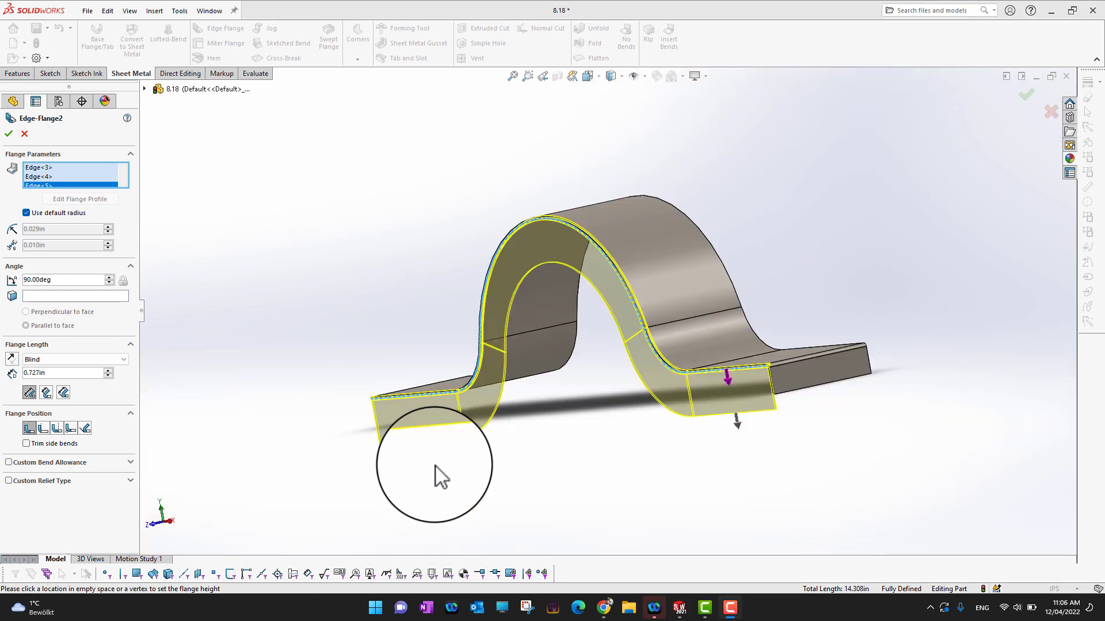
scroll(493, 457, "down", 3)
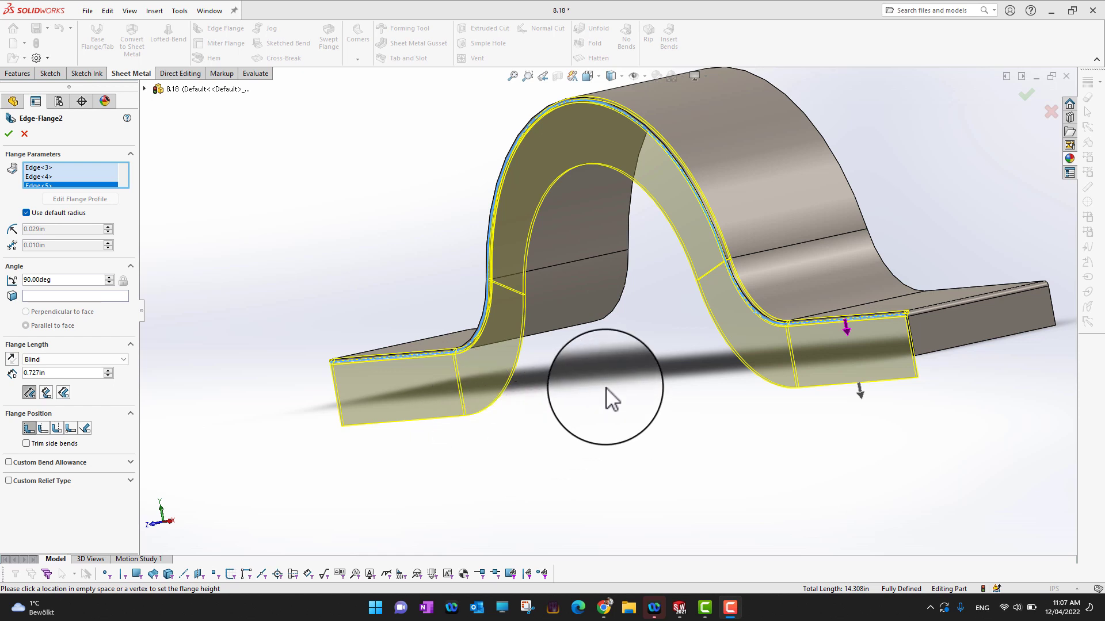
scroll(611, 398, "up", 2)
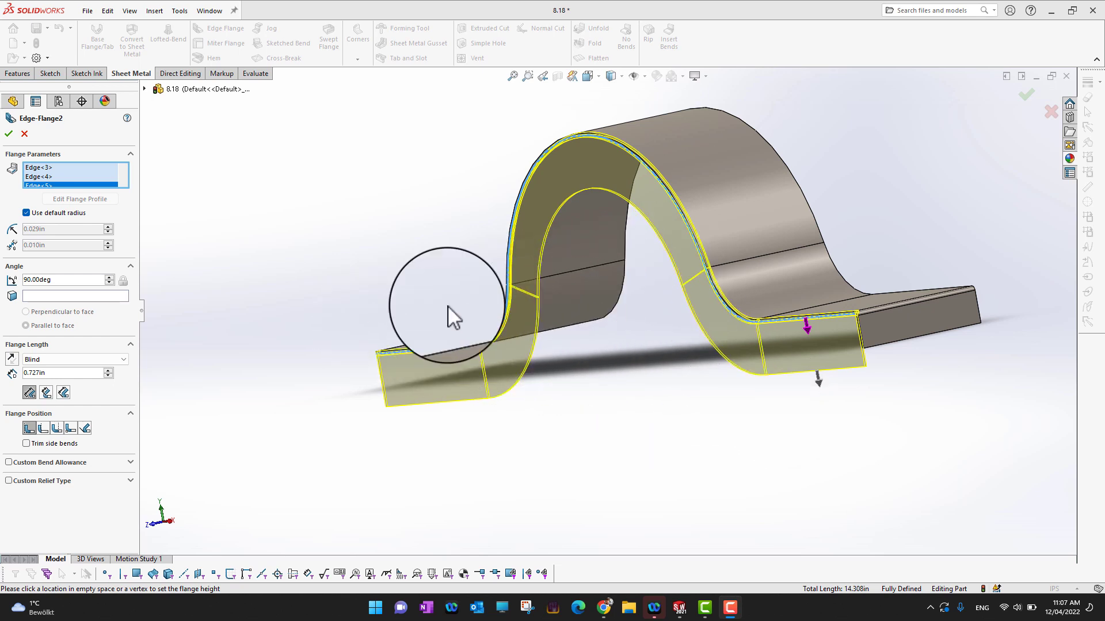
left_click(8, 132)
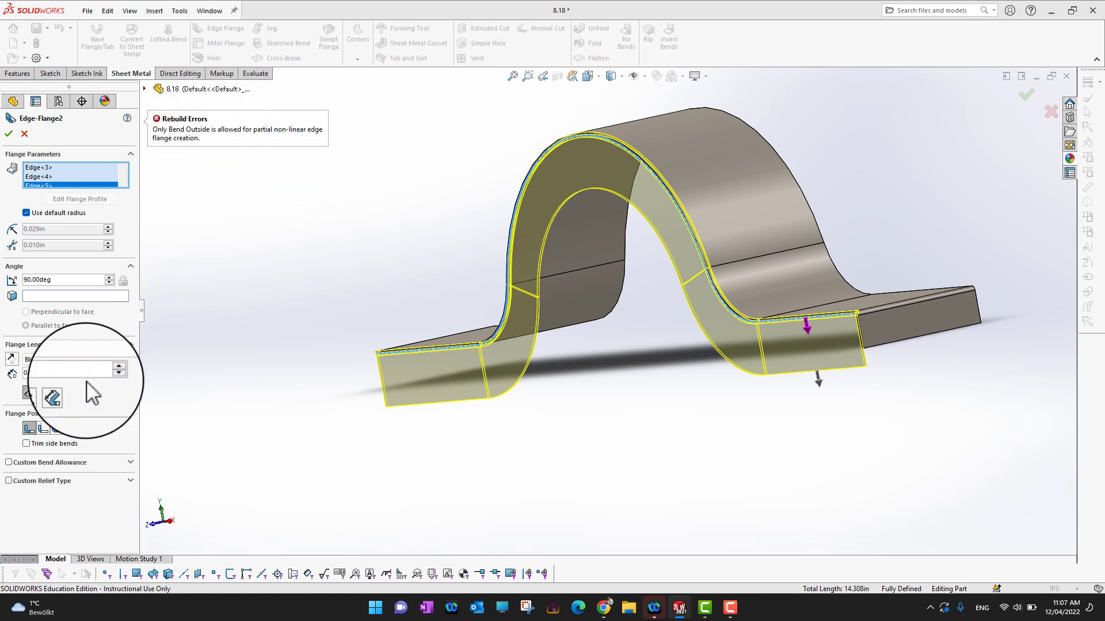
left_click(42, 429)
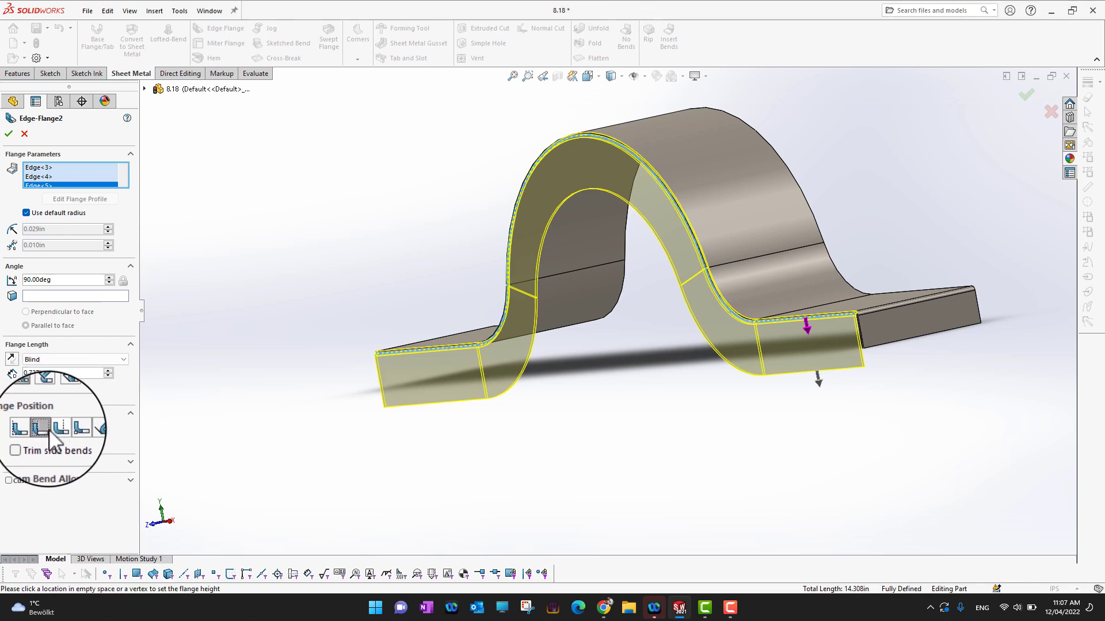
left_click(9, 136)
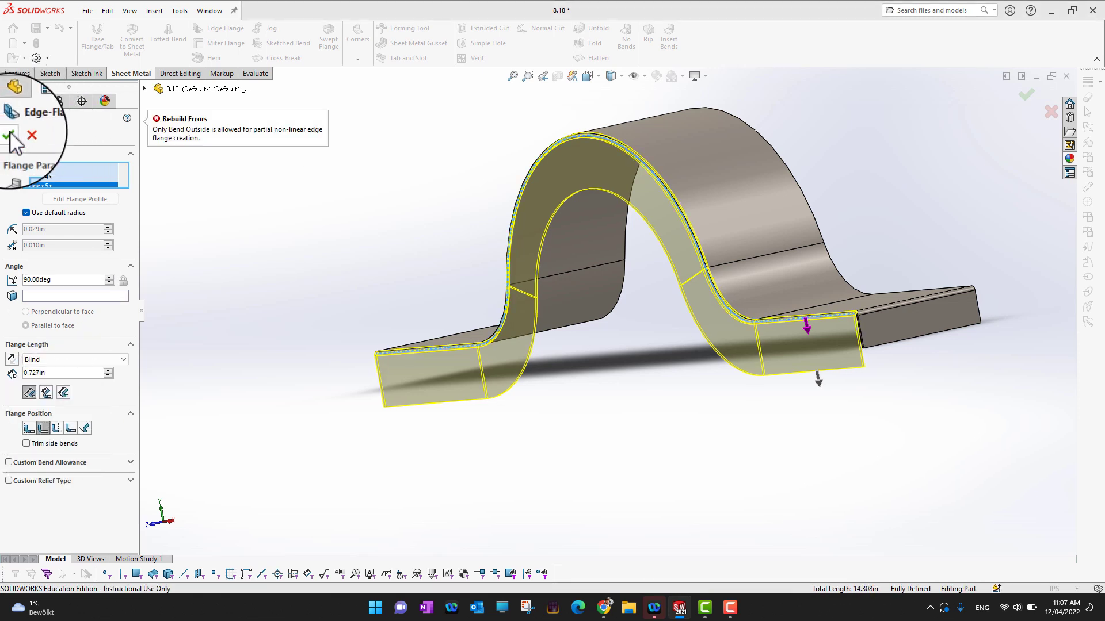
left_click(56, 428)
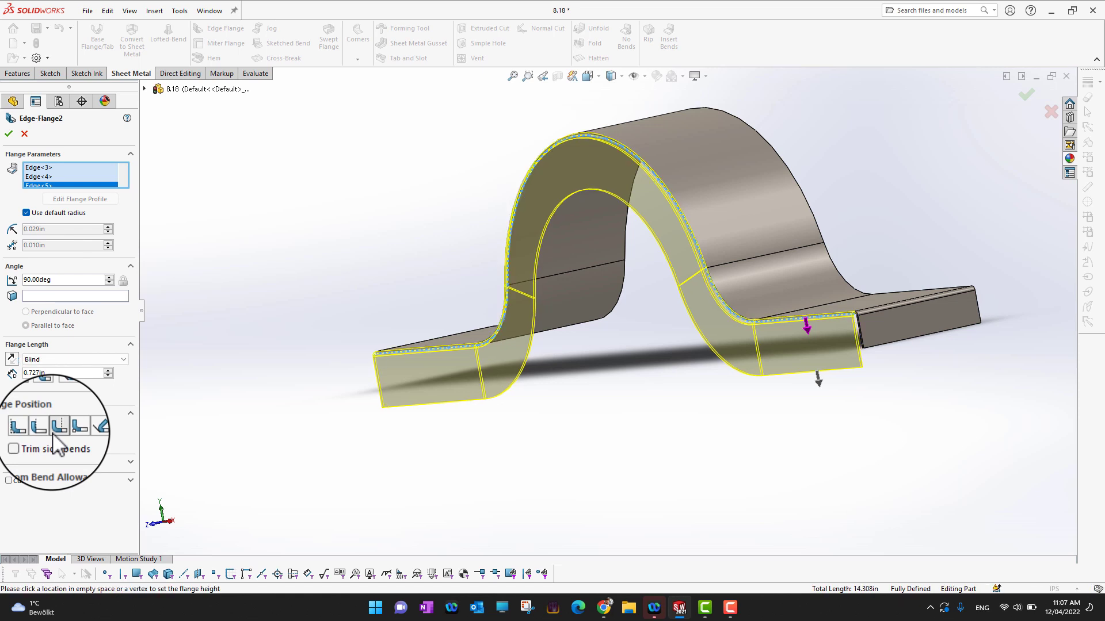
left_click(10, 134)
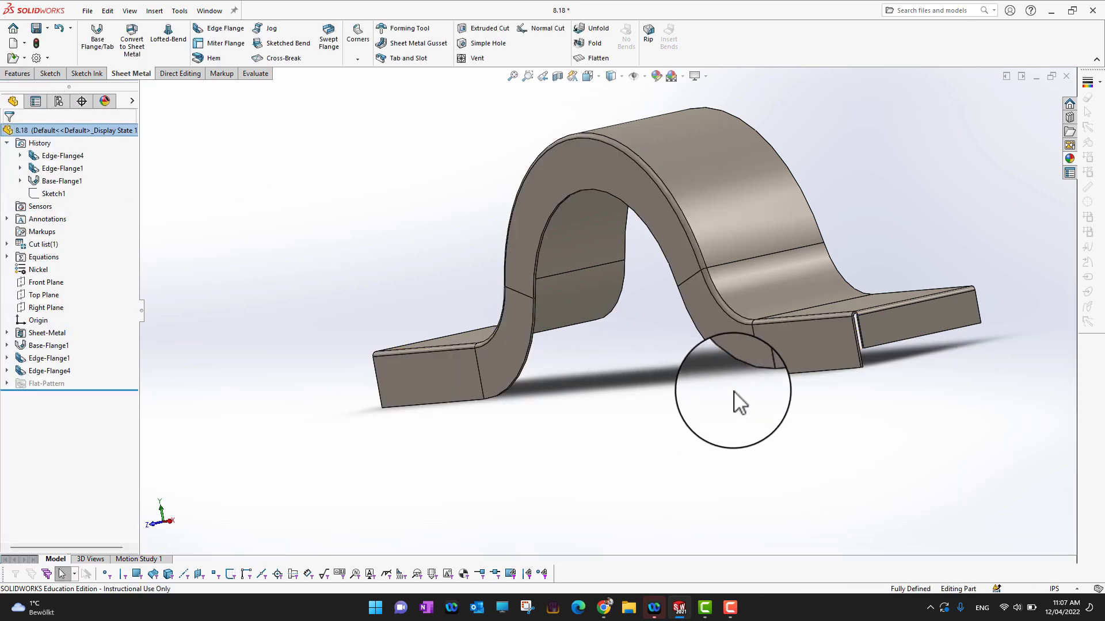
scroll(863, 382, "down", 6)
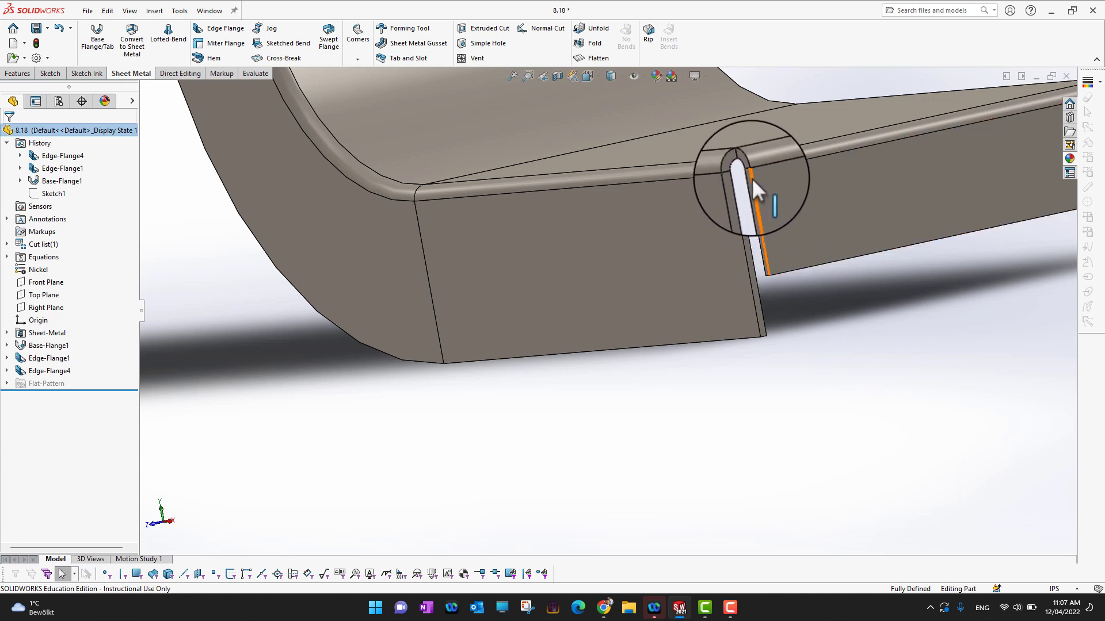
scroll(707, 238, "up", 8)
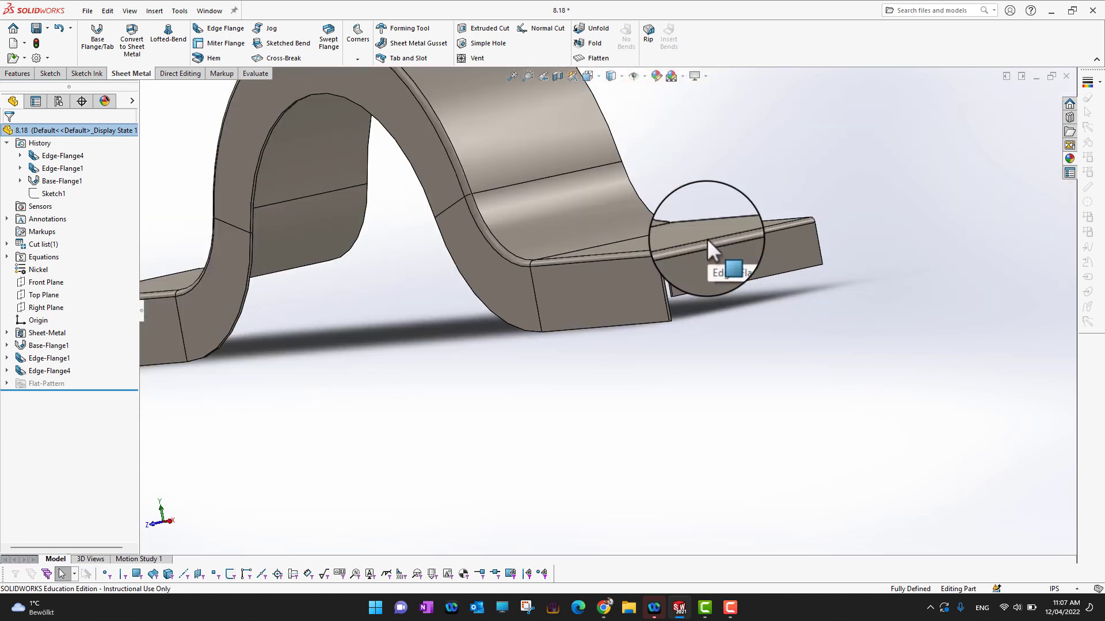
middle_click_drag(353, 244, 388, 244)
middle_click_drag(389, 247, 409, 297)
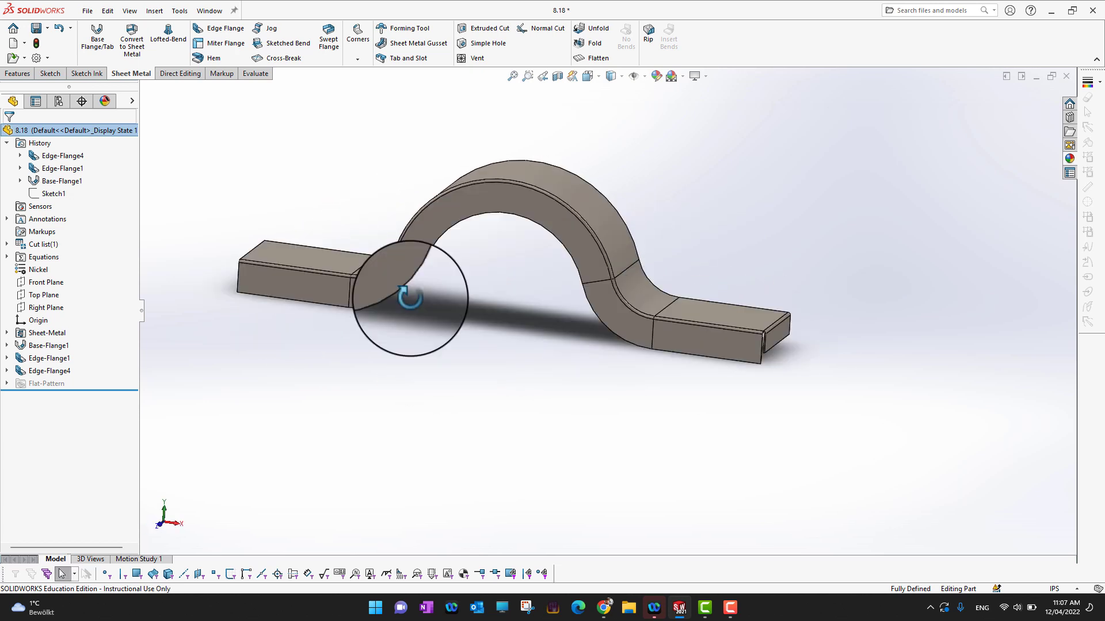